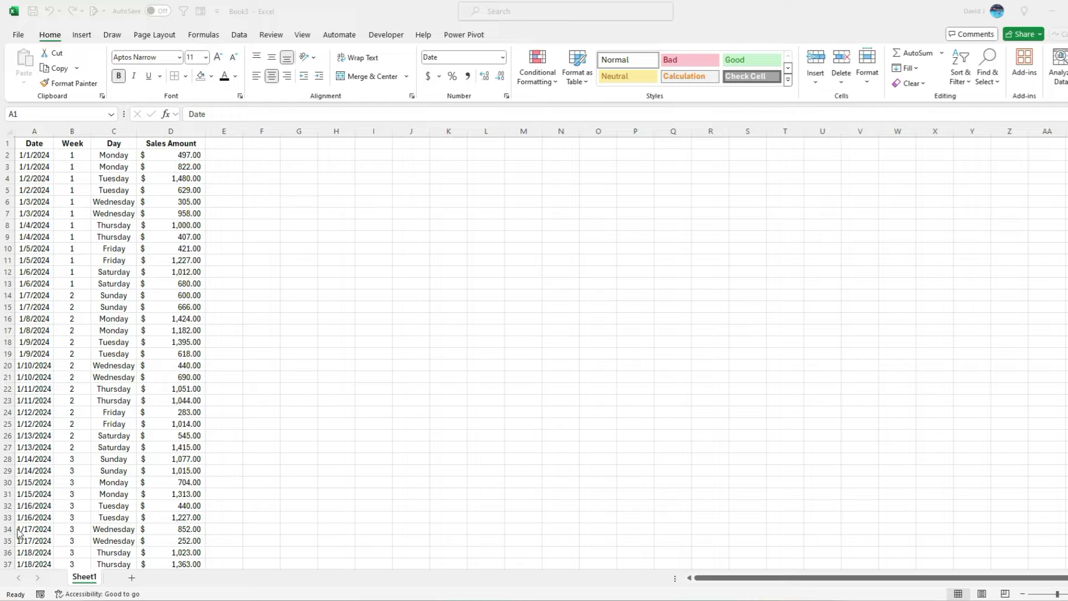
Step: Load the daily sales table into Power Query Editor with From Table/Range
click(102, 309)
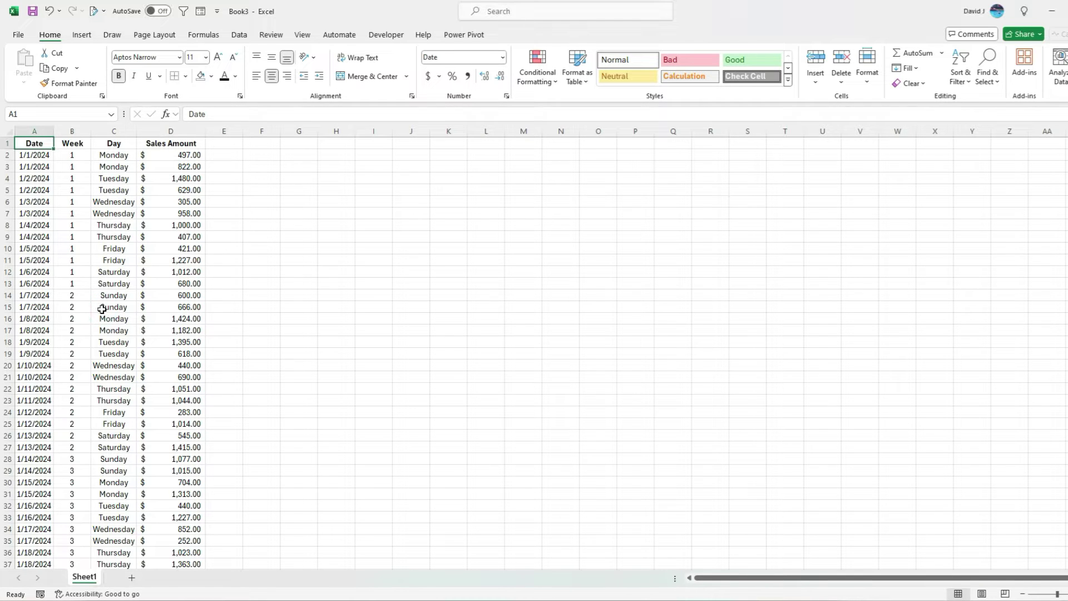
click(240, 36)
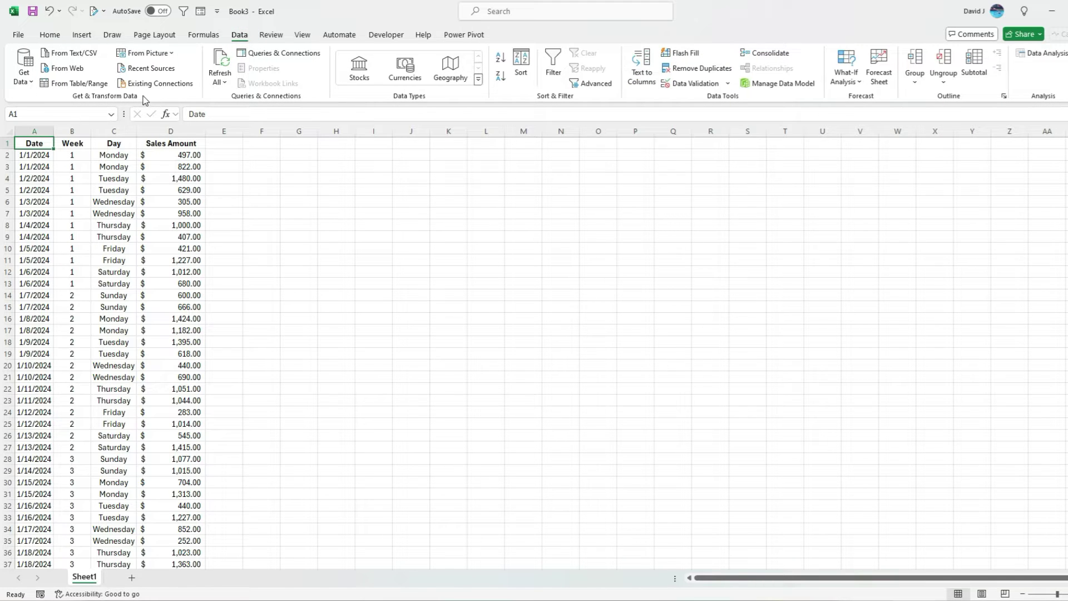
click(79, 84)
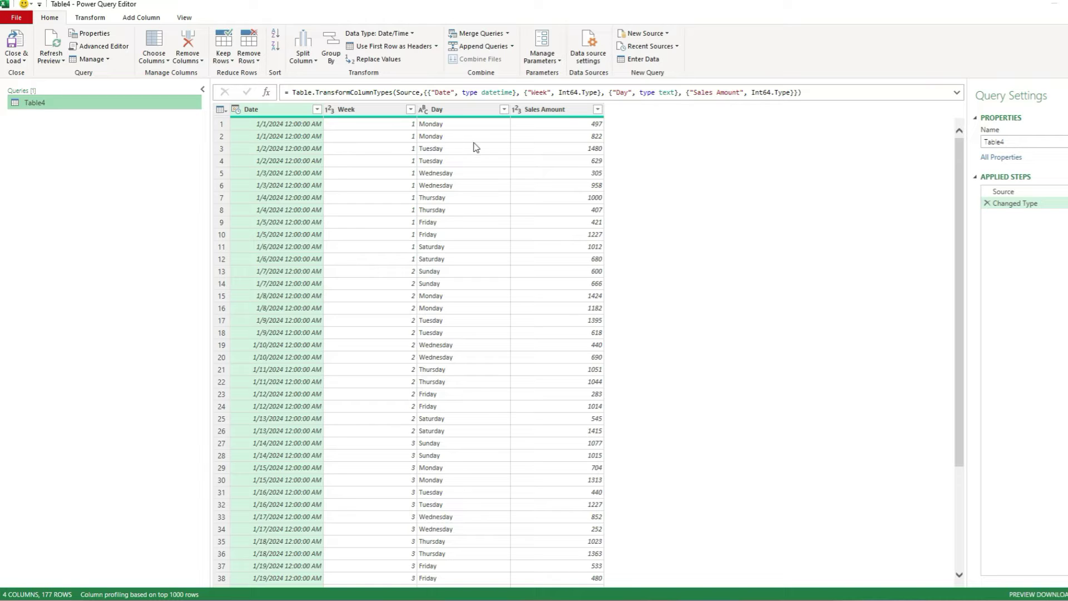
Step: Add a Month column extracted from the Date column
click(140, 18)
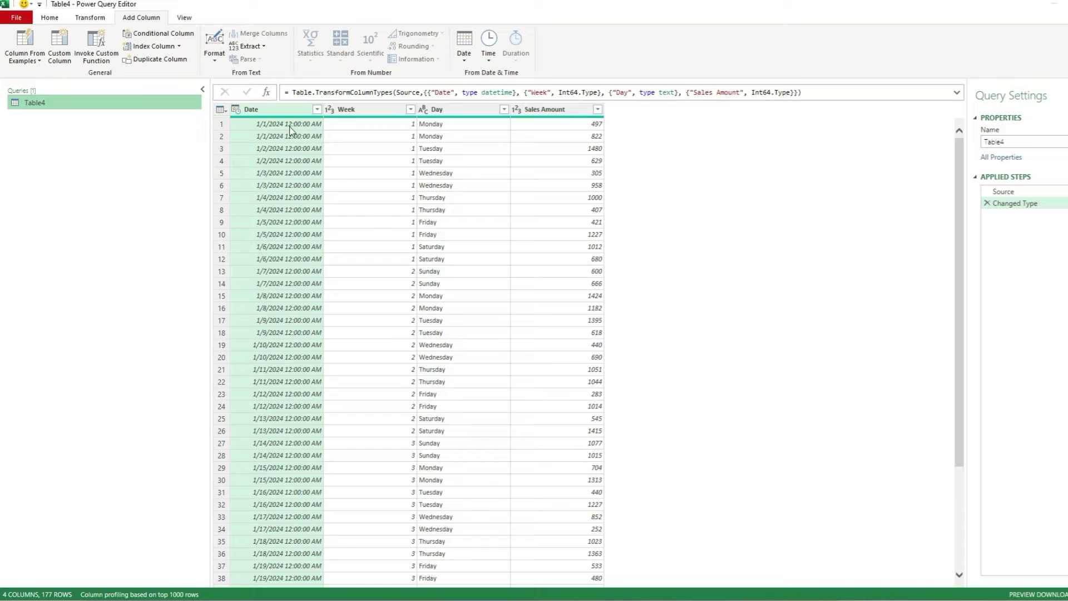
click(463, 57)
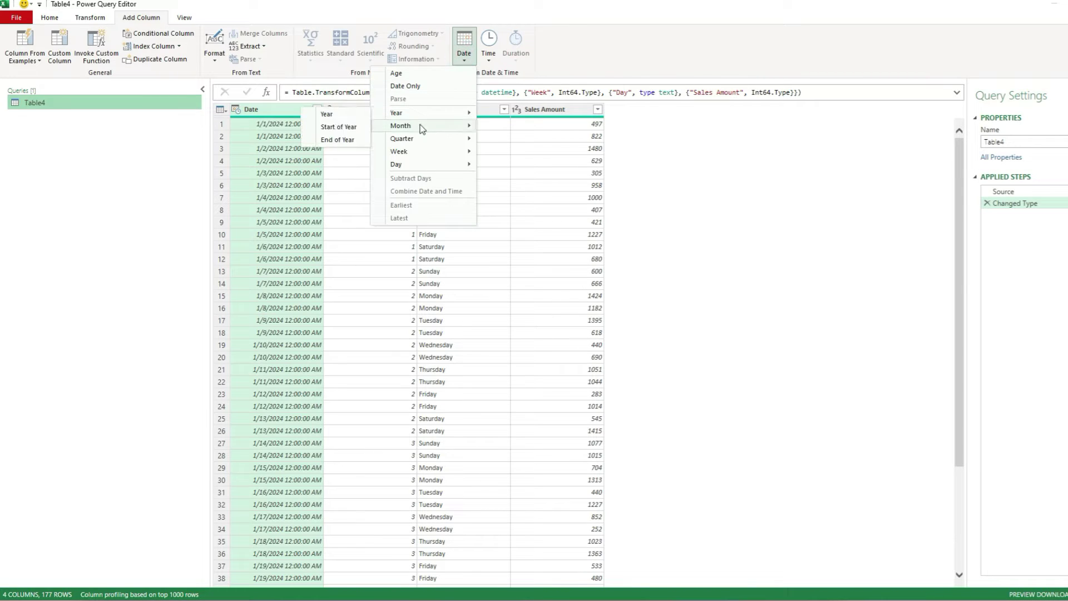
mouse_move(401, 125)
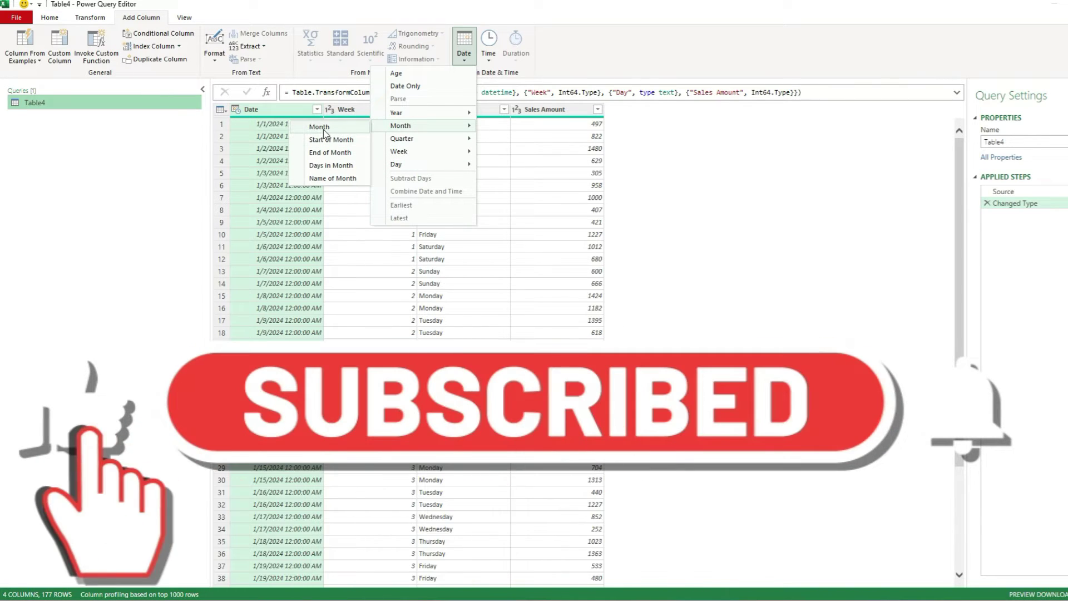
click(320, 126)
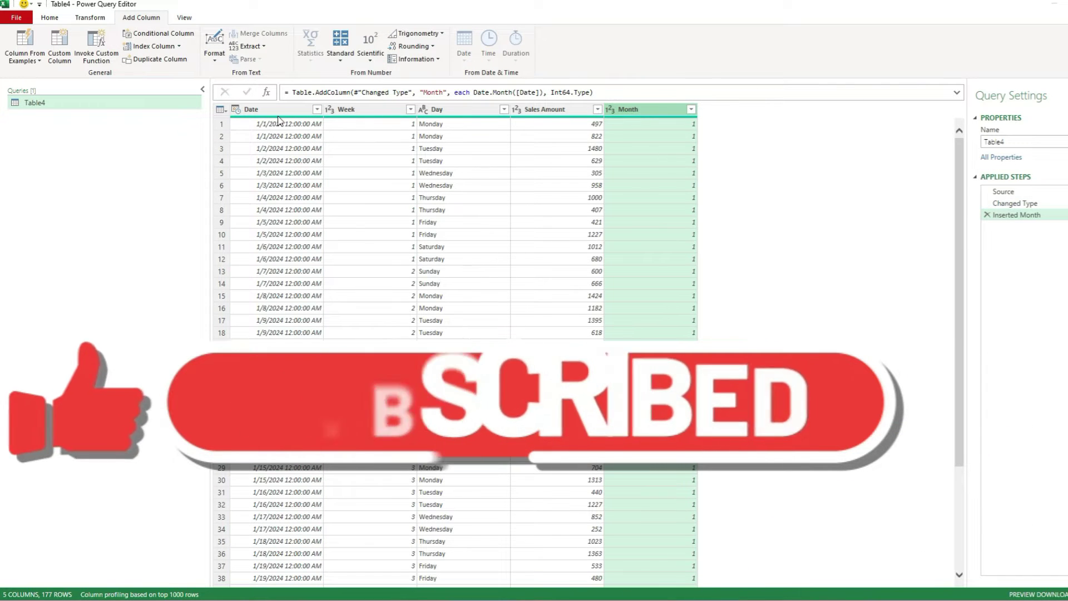
Step: Add a Year column extracted from the Date column
click(278, 110)
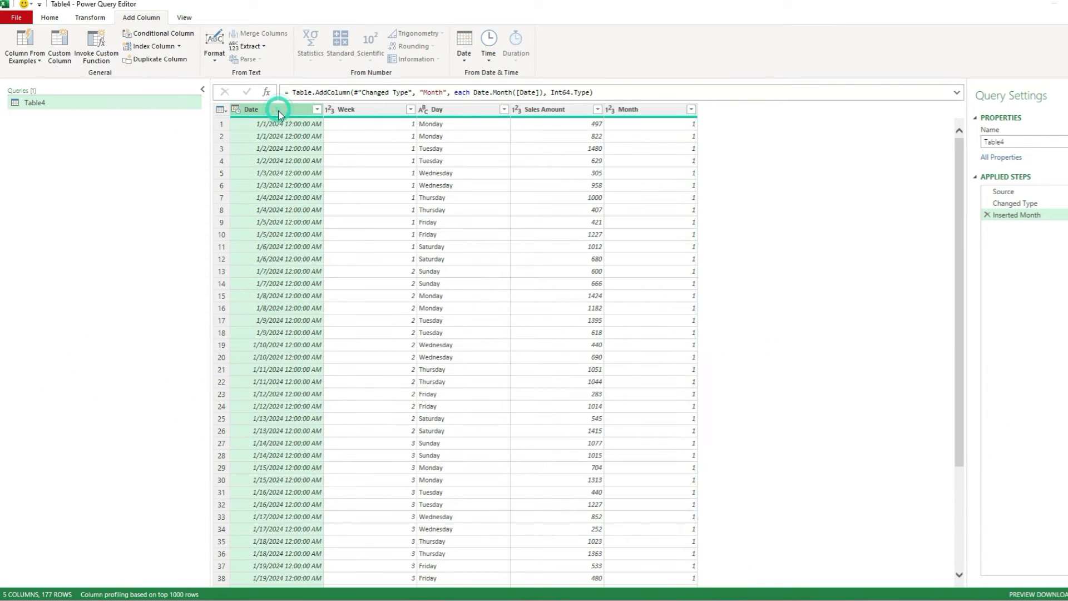
click(464, 52)
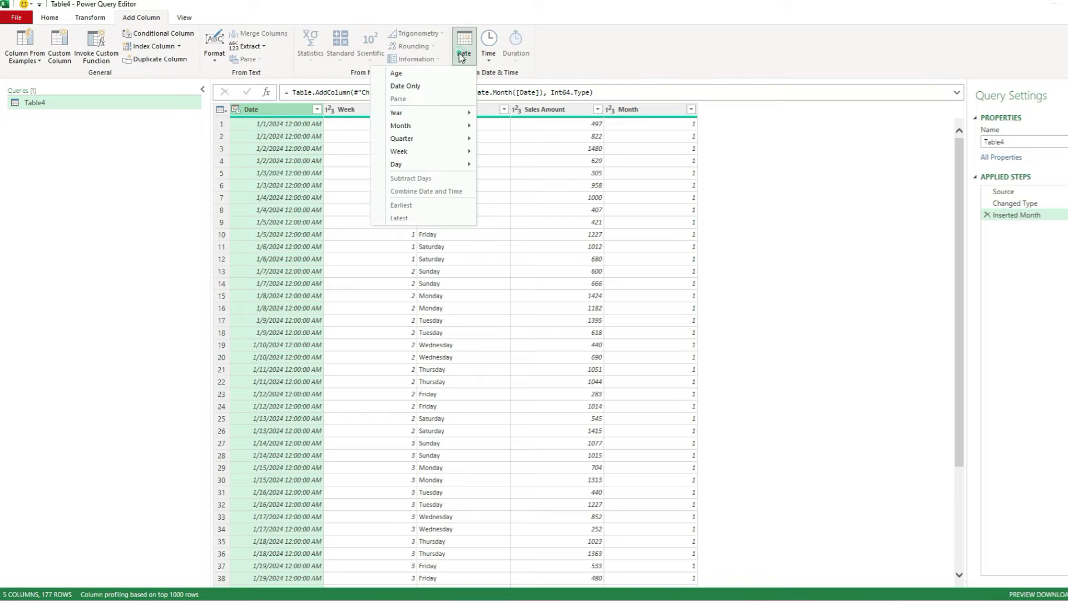
mouse_move(397, 113)
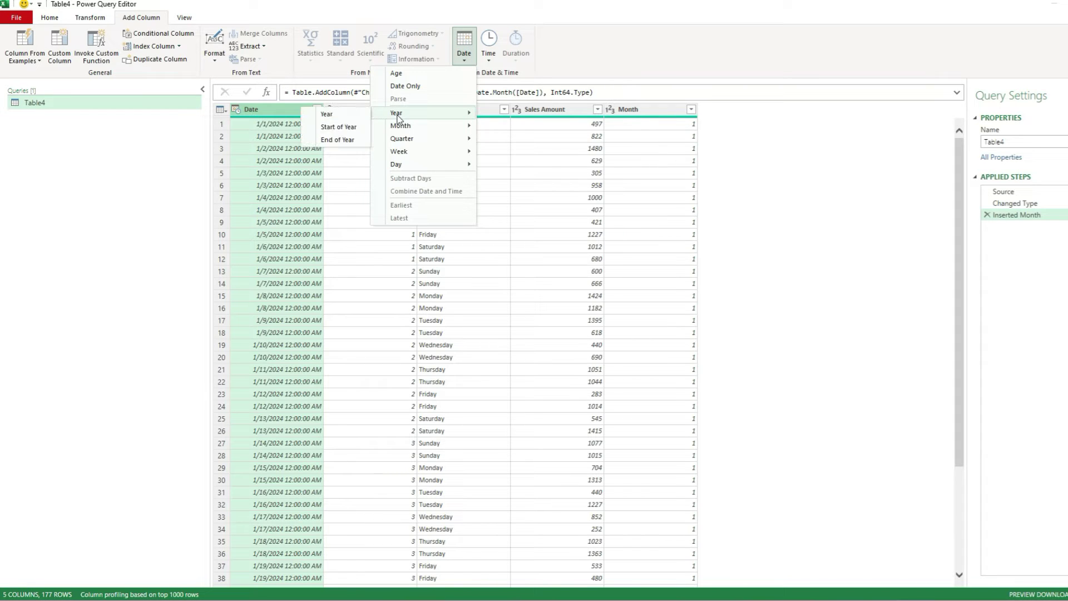
click(333, 113)
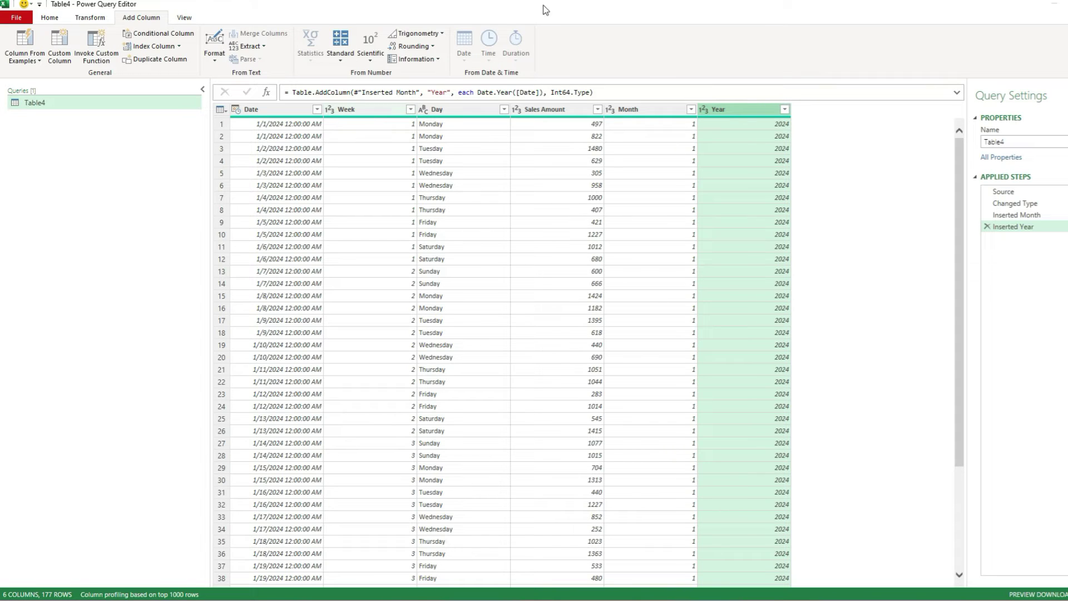
Step: Group rows by Month and Year, naming the new aggregate column Monthly Sales
click(664, 109)
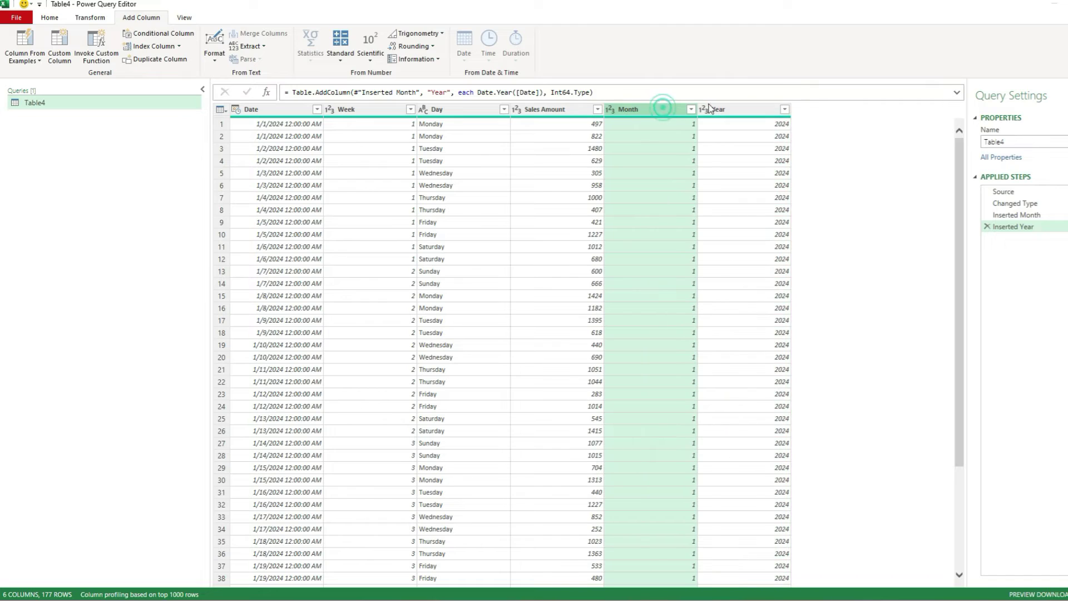
ctrl+click(723, 110)
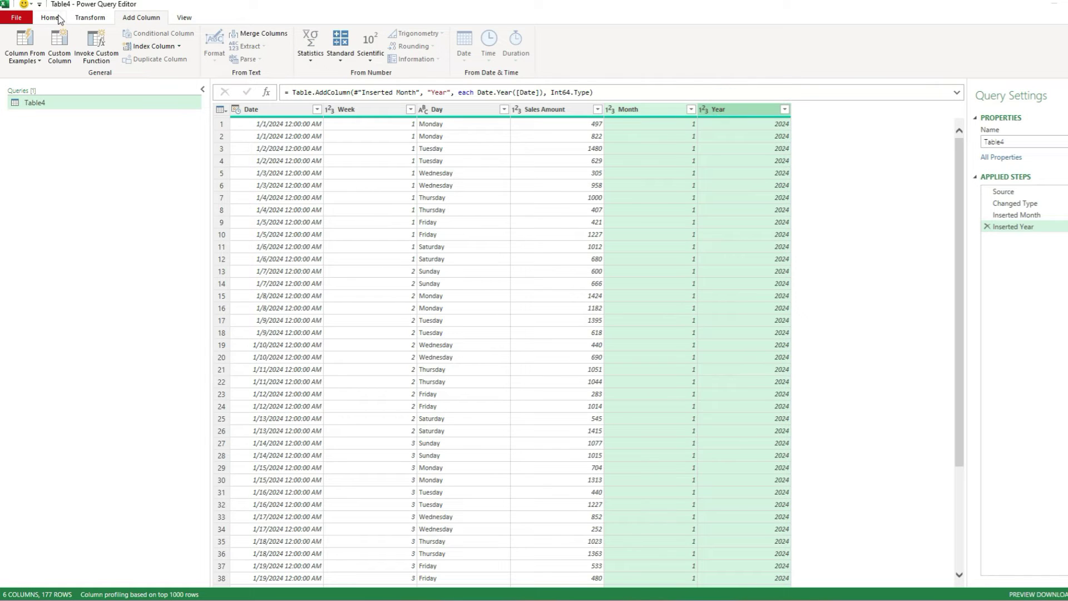
click(50, 18)
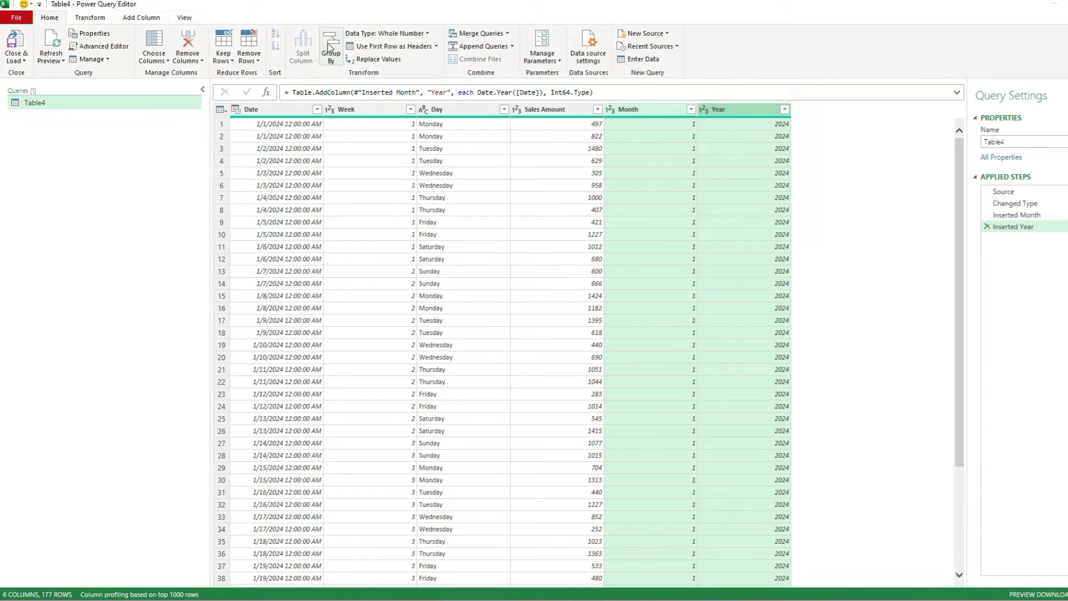
click(331, 49)
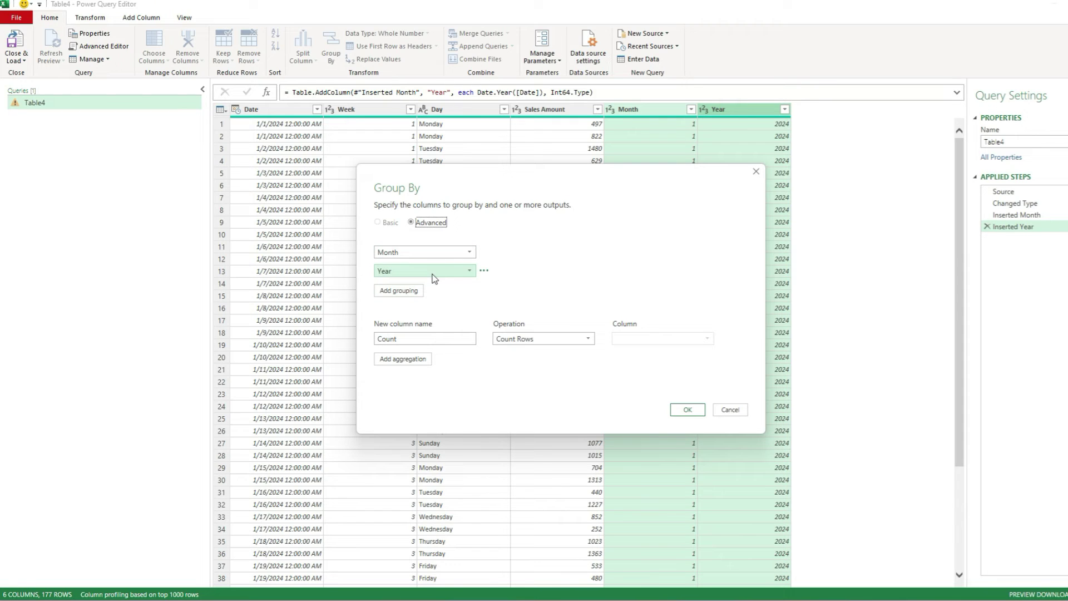
double_click(404, 337)
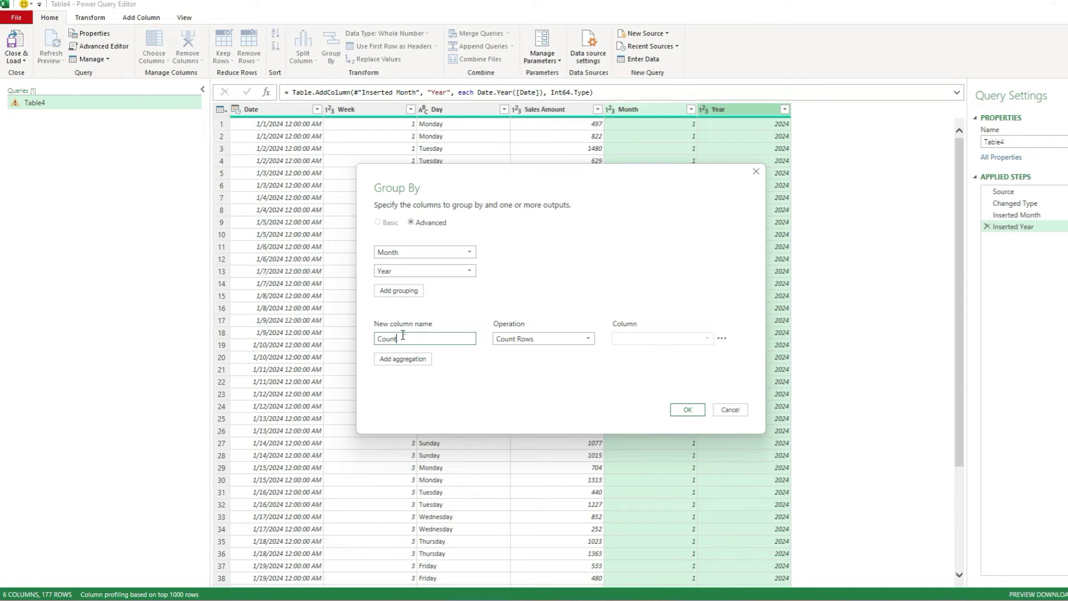
text(Monthly Sales)
Step: Sum Sales Amount into Monthly Sales and load the grouped result into Excel
click(534, 338)
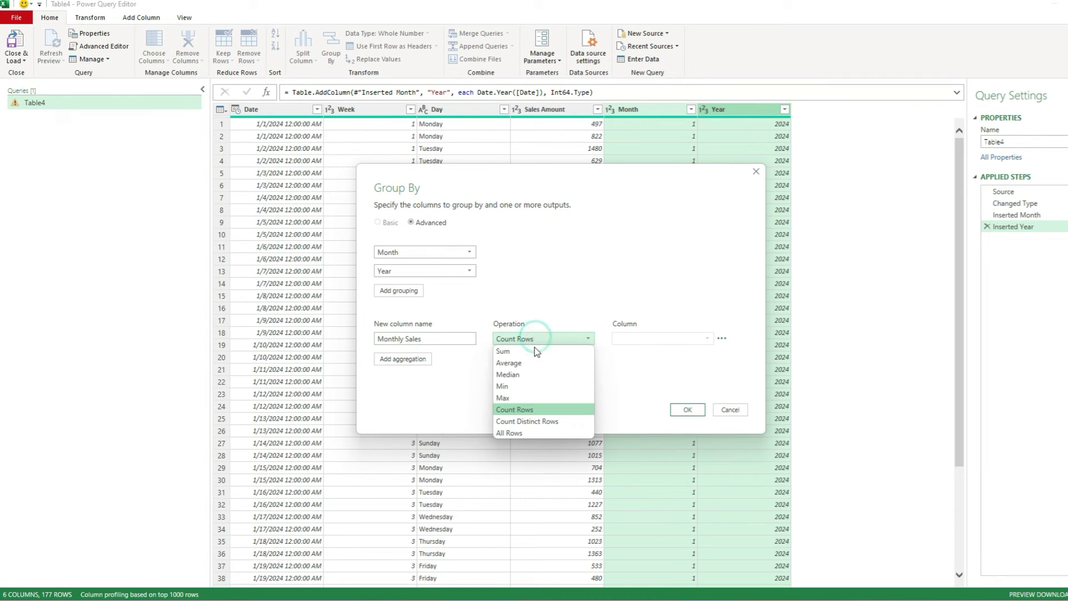
click(503, 351)
click(707, 338)
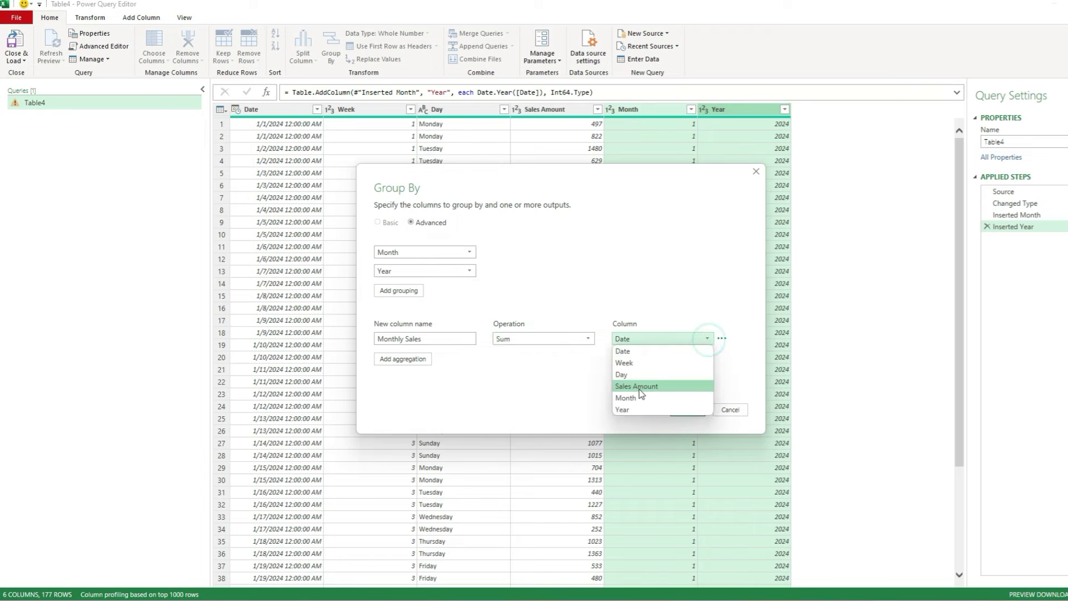
click(641, 386)
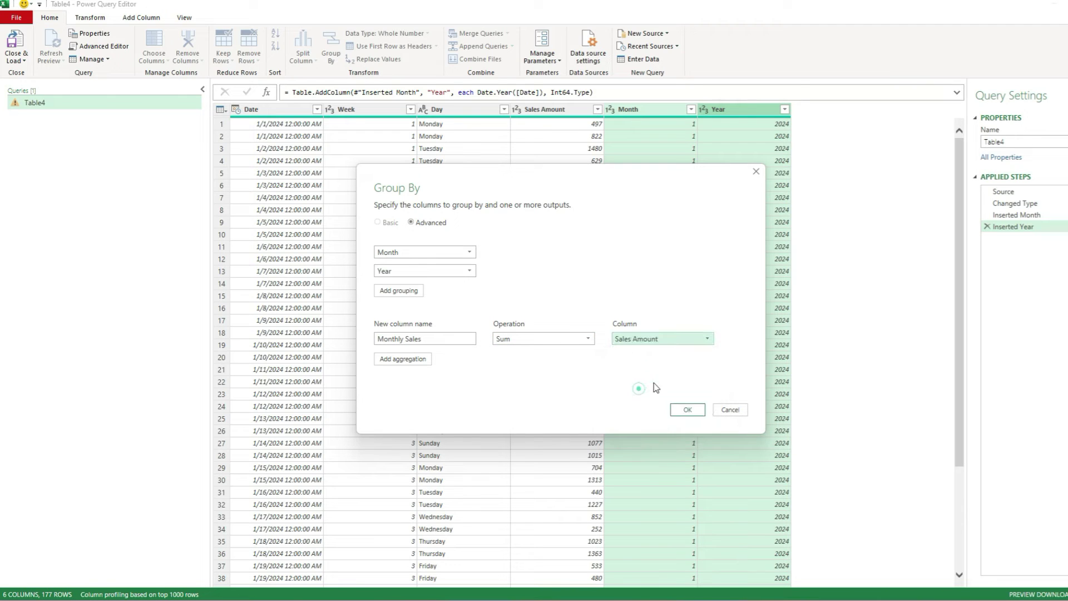
click(684, 410)
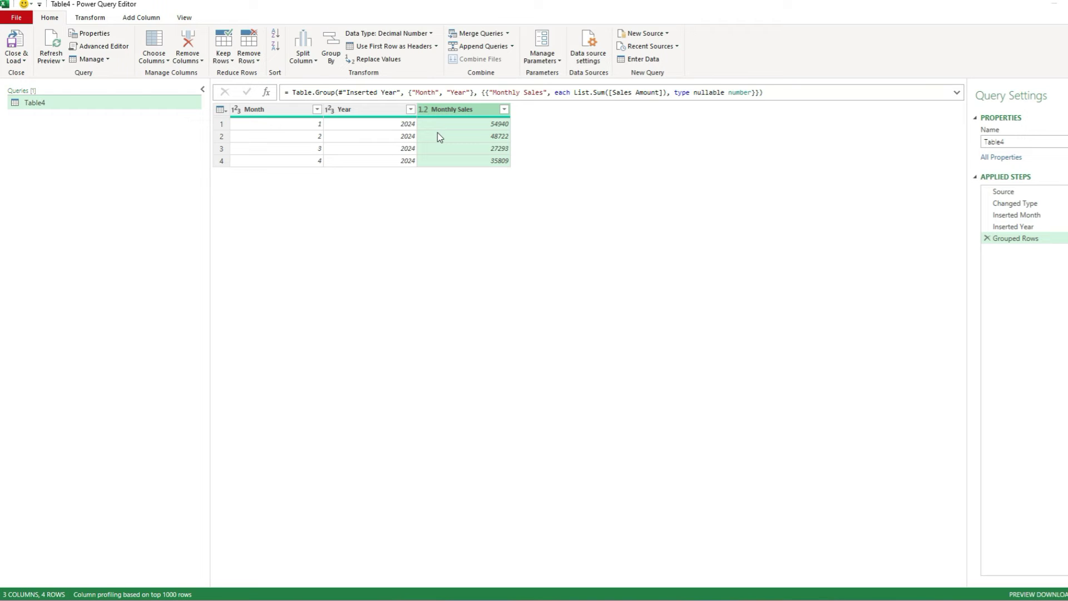
click(16, 46)
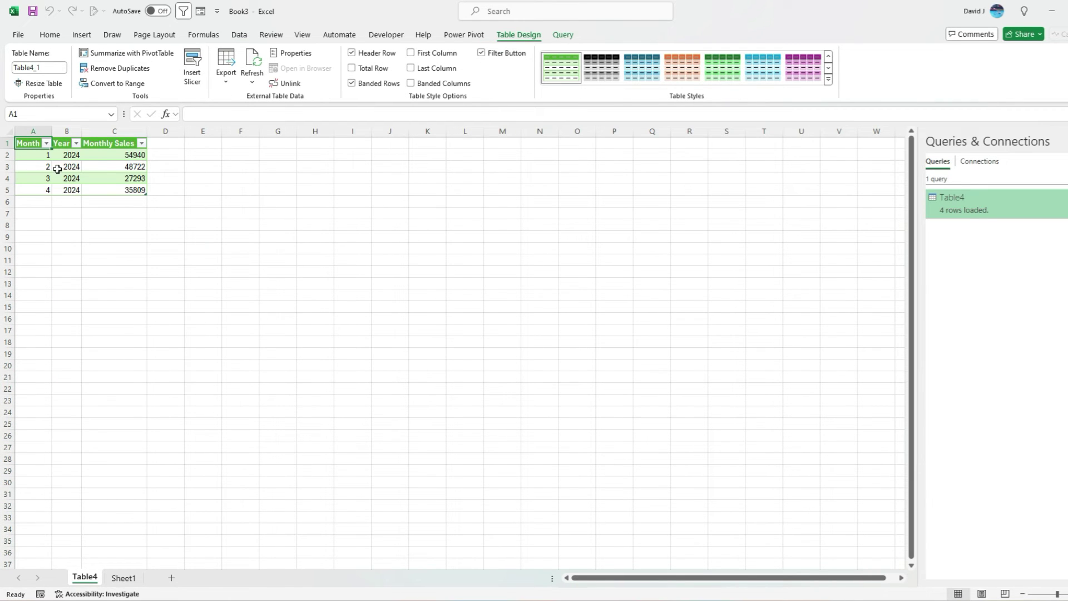
Step: Review the daily sales on Sheet1, then return to the Table4 monthly summary
click(124, 578)
click(113, 236)
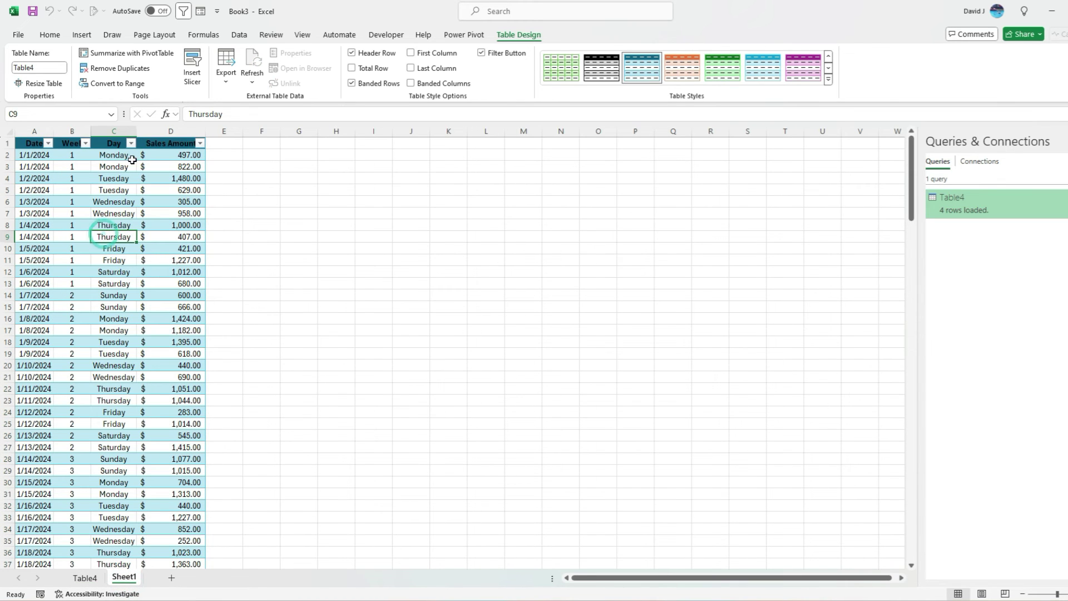
click(85, 577)
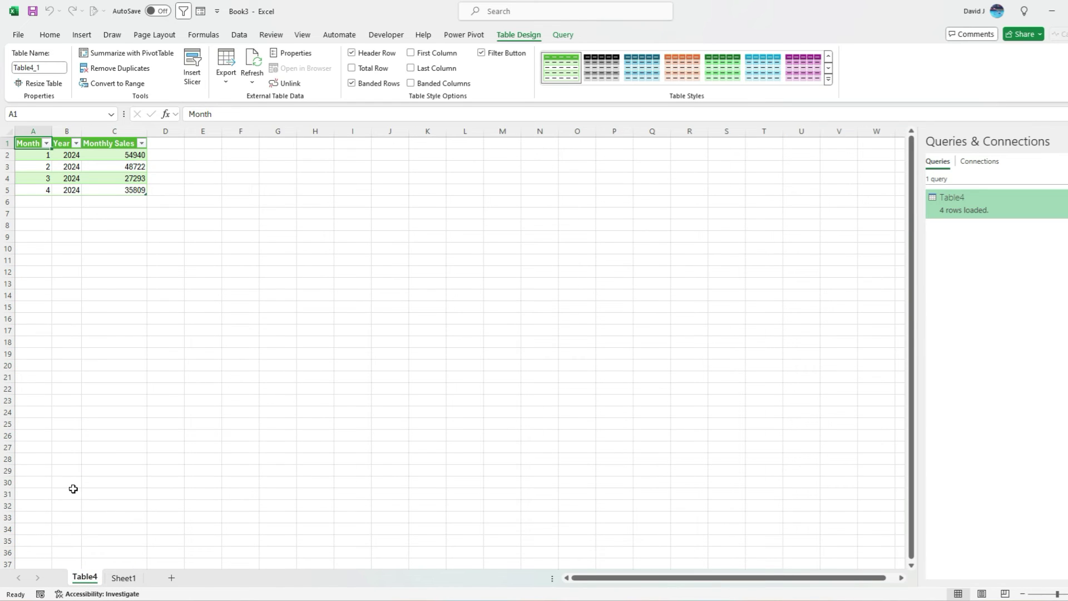